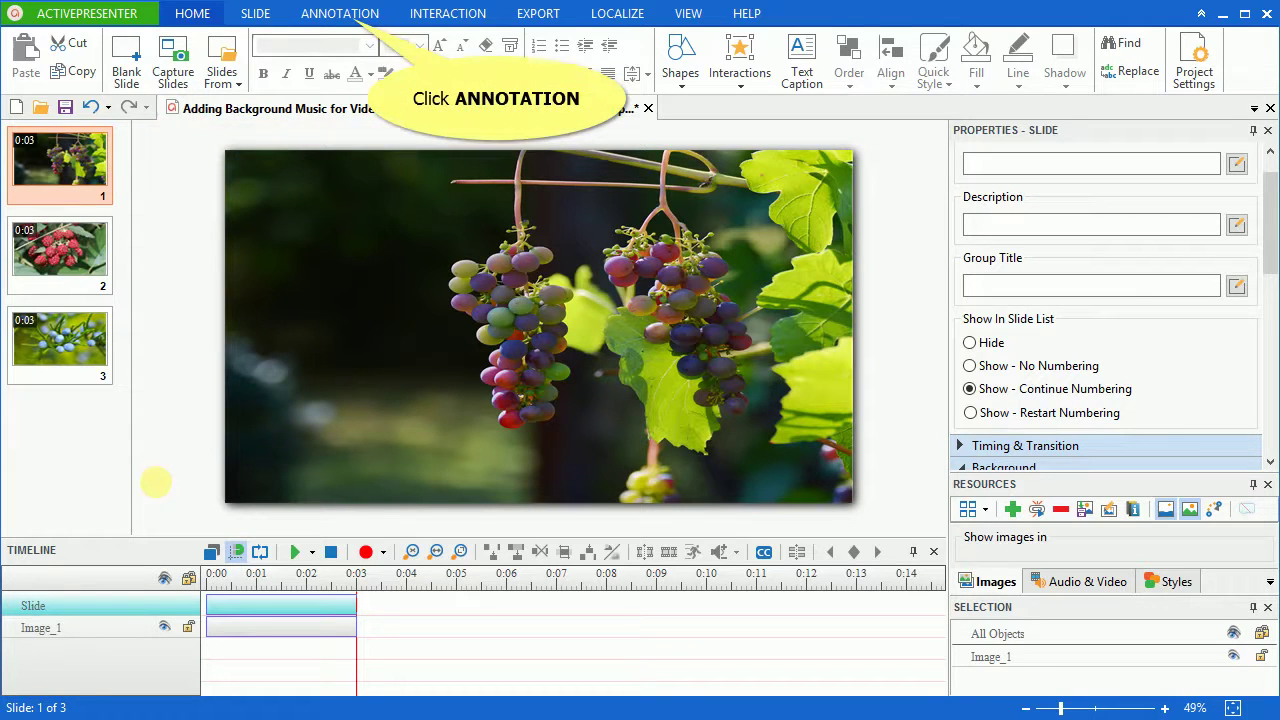
- Insert Background Music.mp3 from the Desktop onto slide 1 as an audio file
click(312, 14)
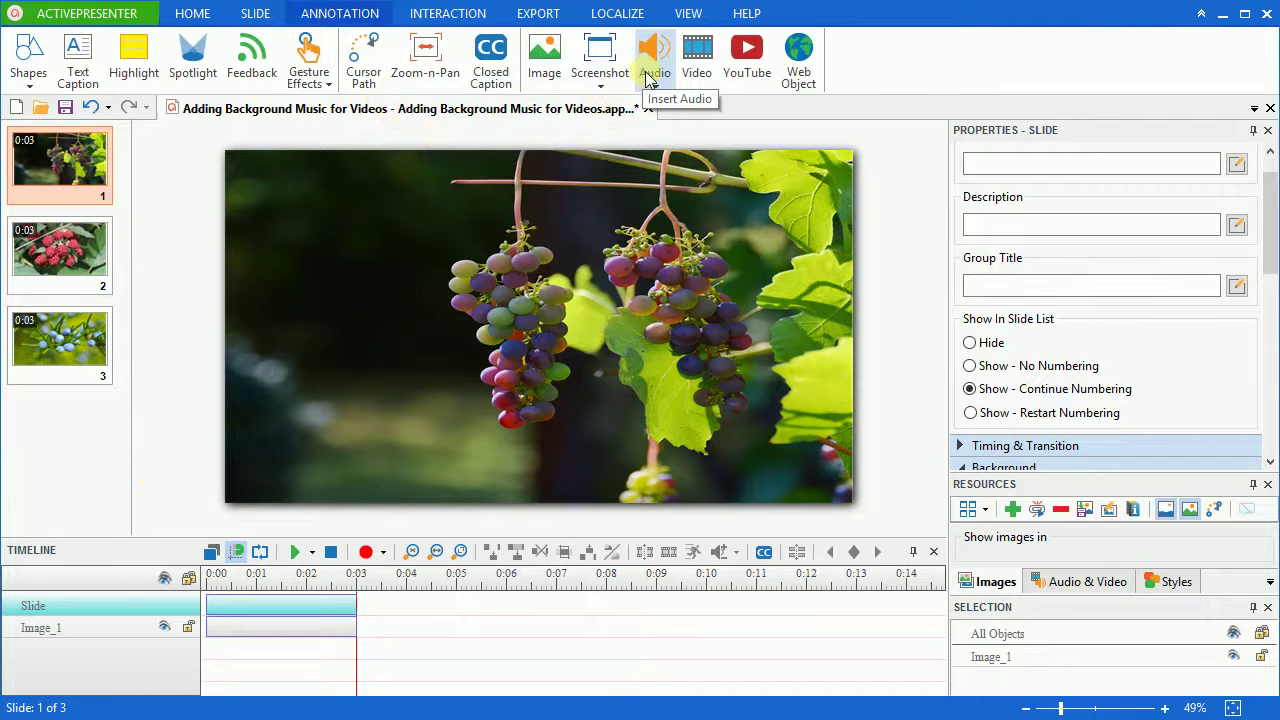
click(654, 77)
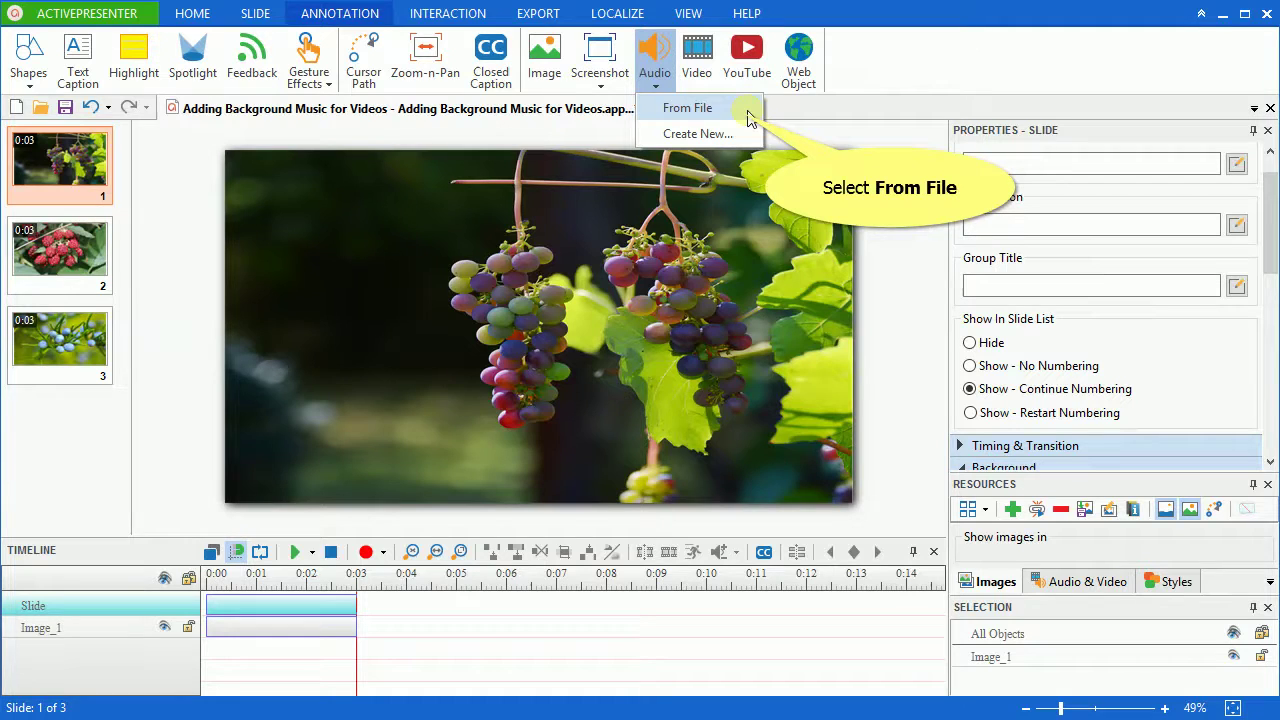
click(750, 116)
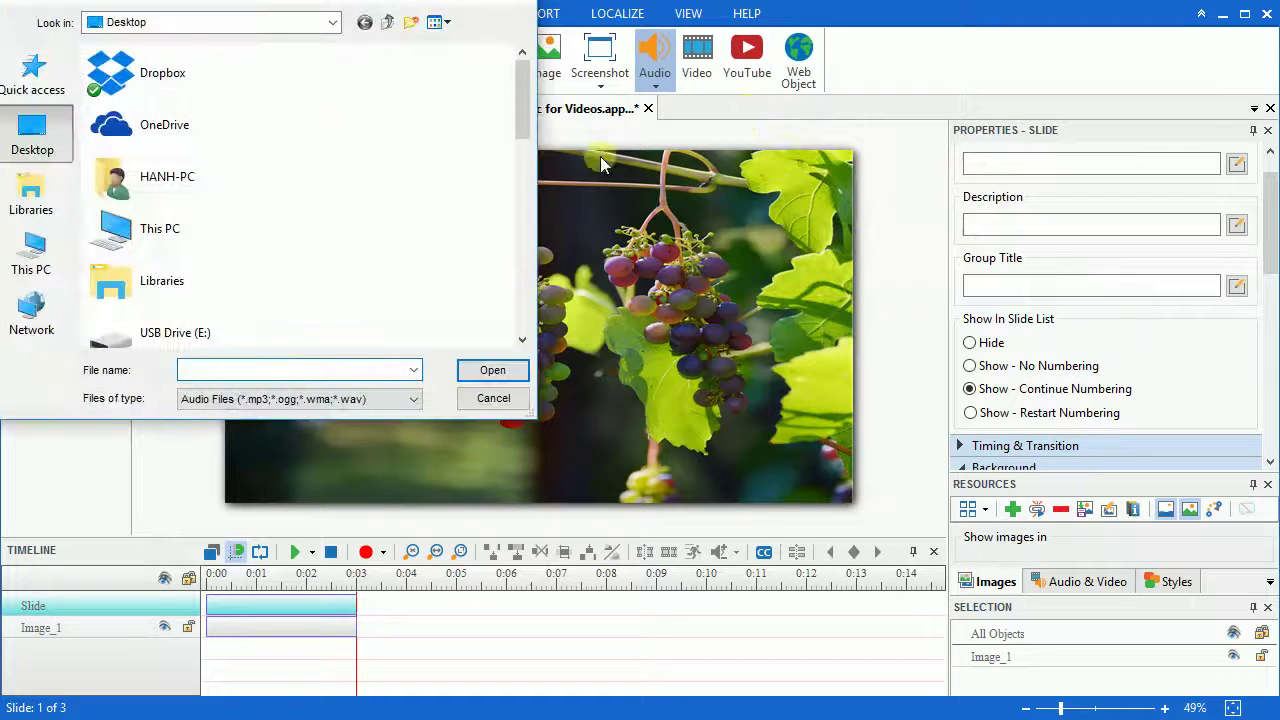
scroll(205, 262, down, 3)
scroll(205, 262, down, 2)
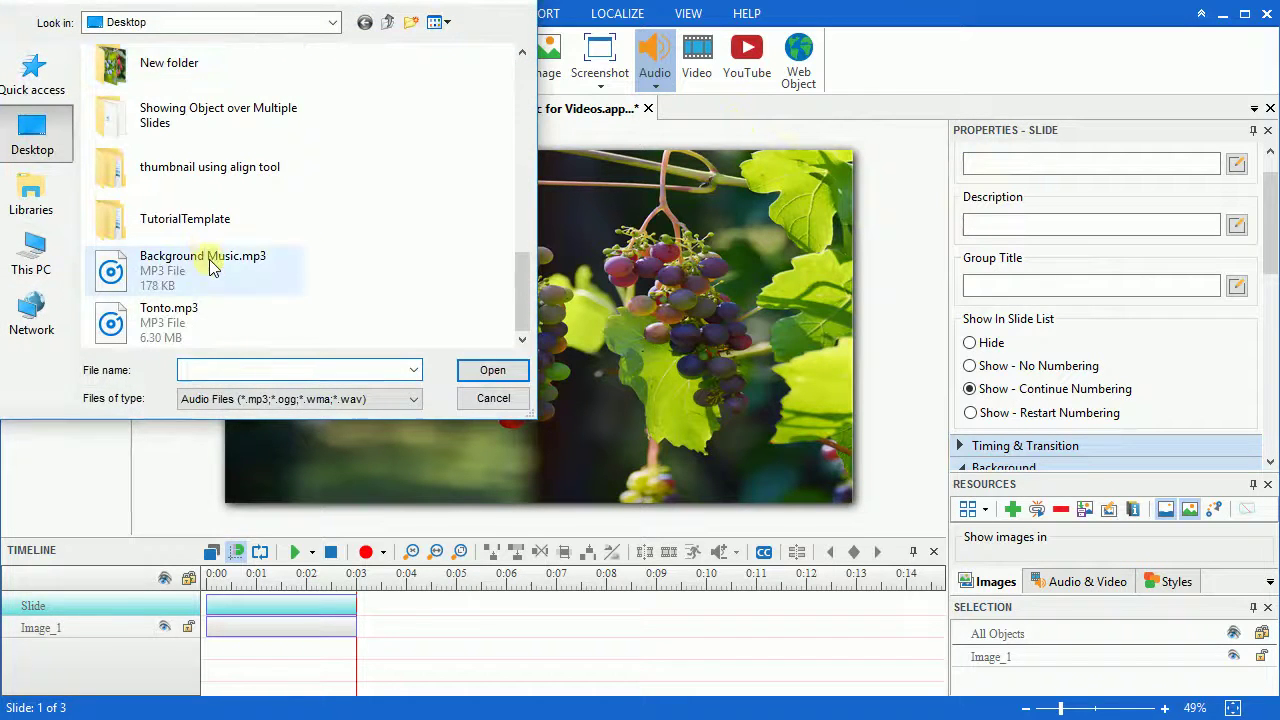
click(207, 263)
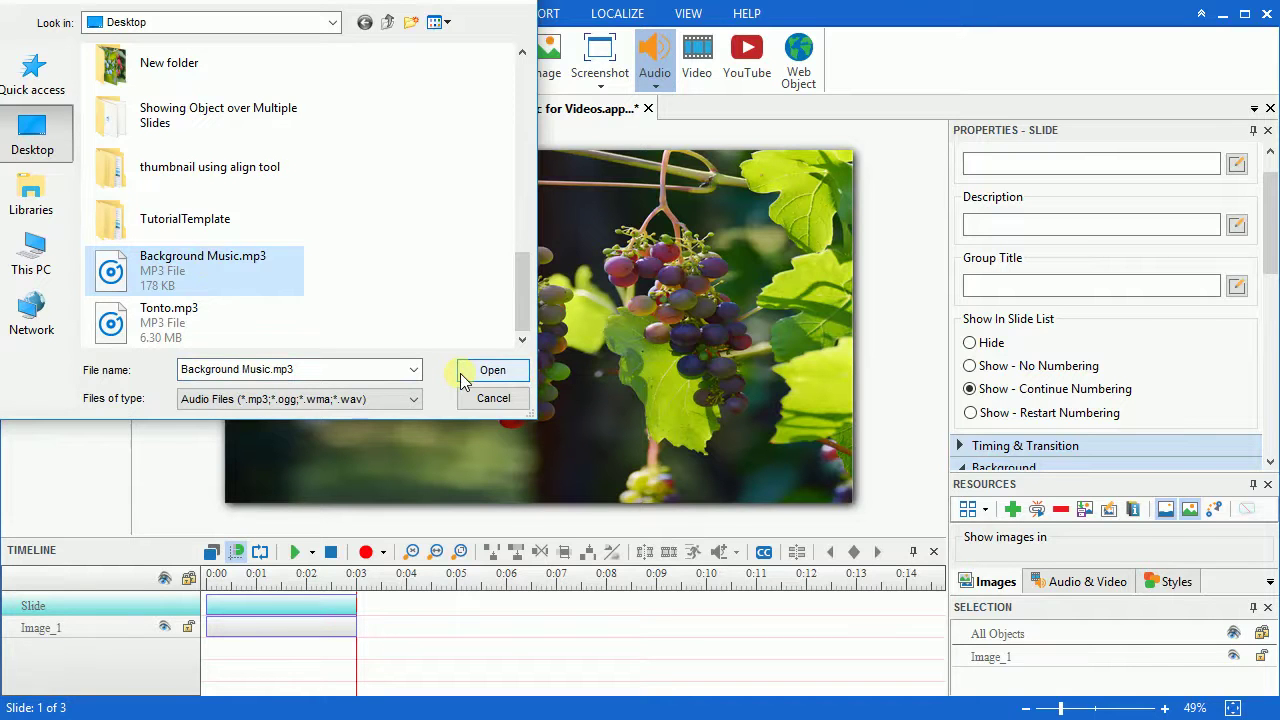
click(462, 378)
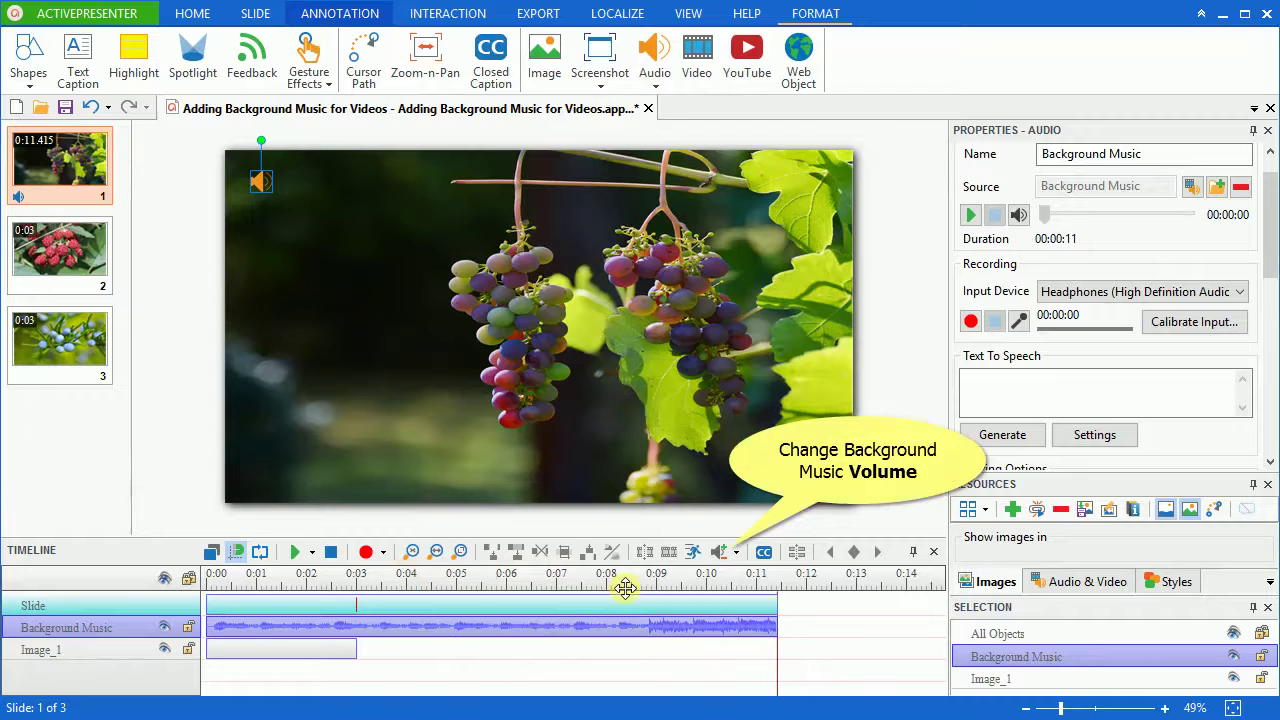
- Lower the Background Music track's volume from 100 to 43 percent
click(719, 552)
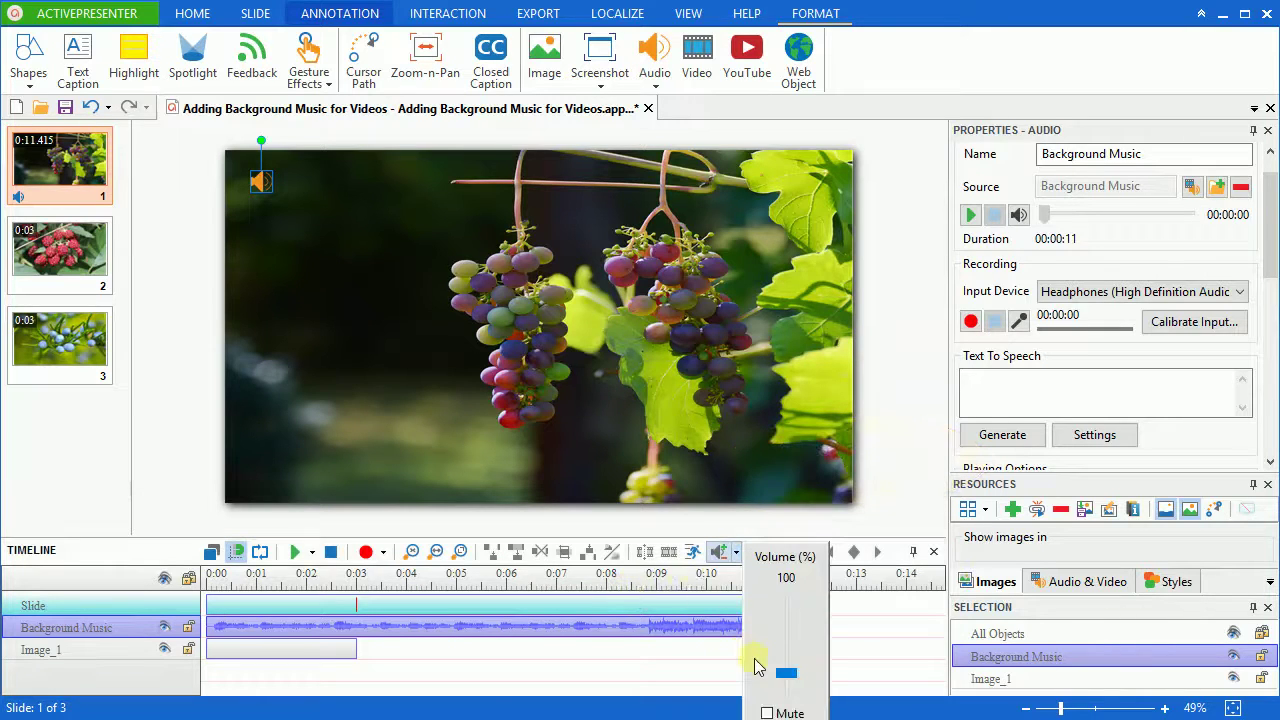
drag(787, 679, 787, 686)
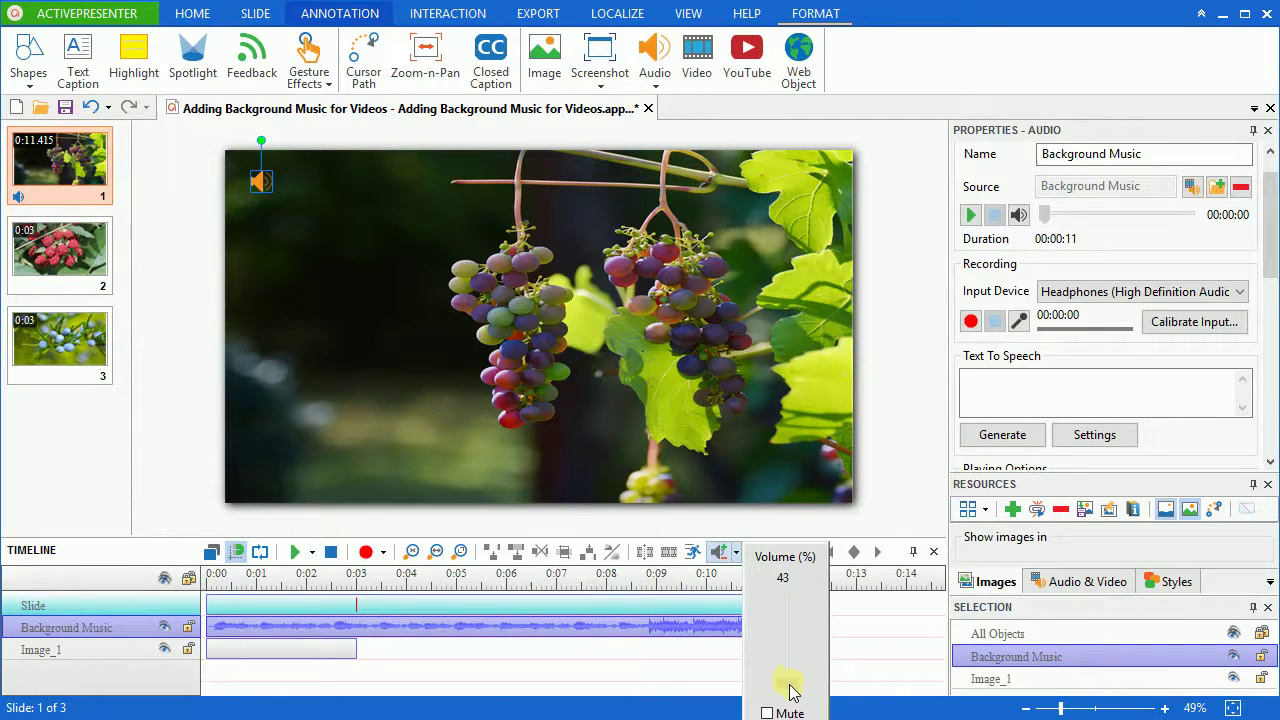
click(500, 671)
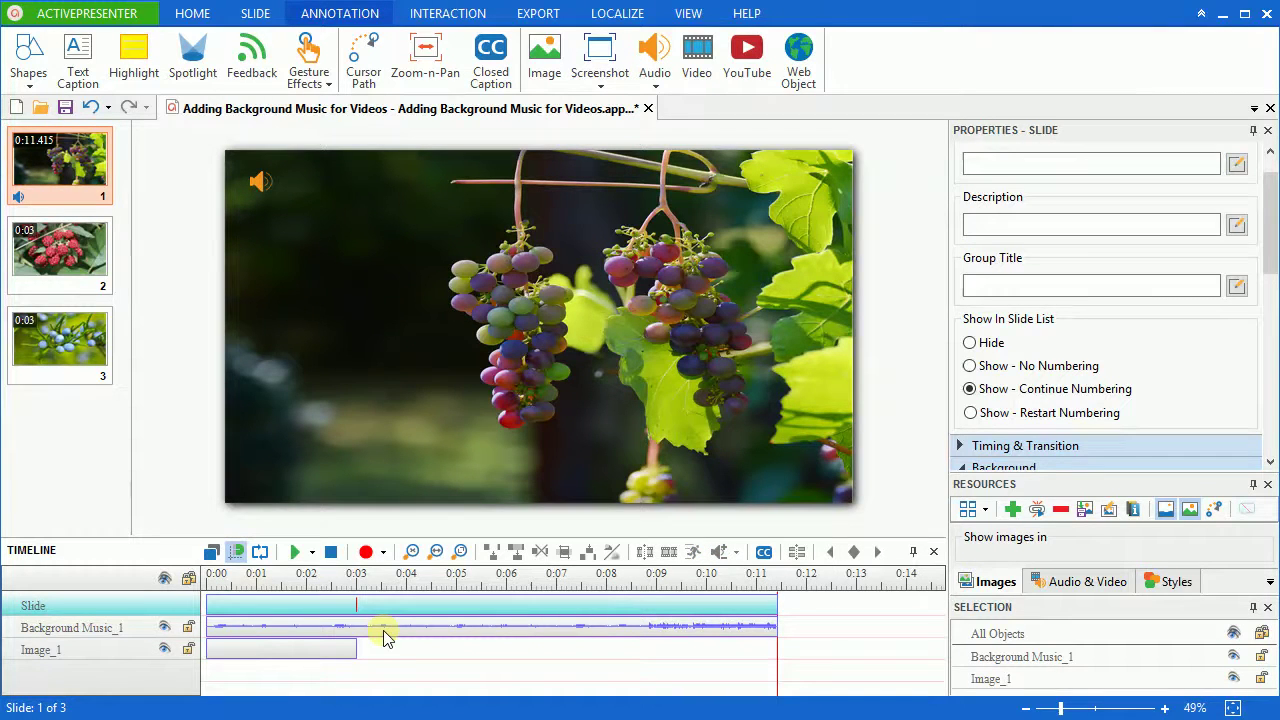
- Select the music track and review slides 2 and 3, returning to slide 1
click(352, 624)
click(44, 254)
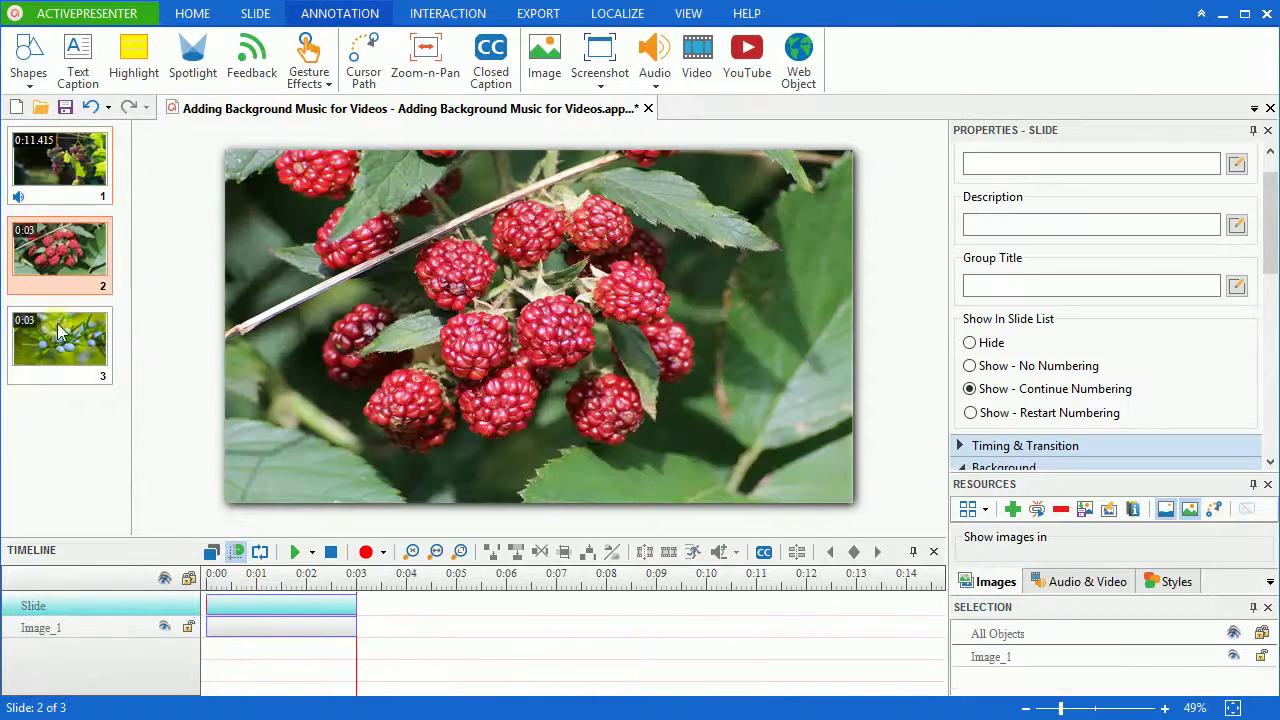
click(60, 333)
click(70, 172)
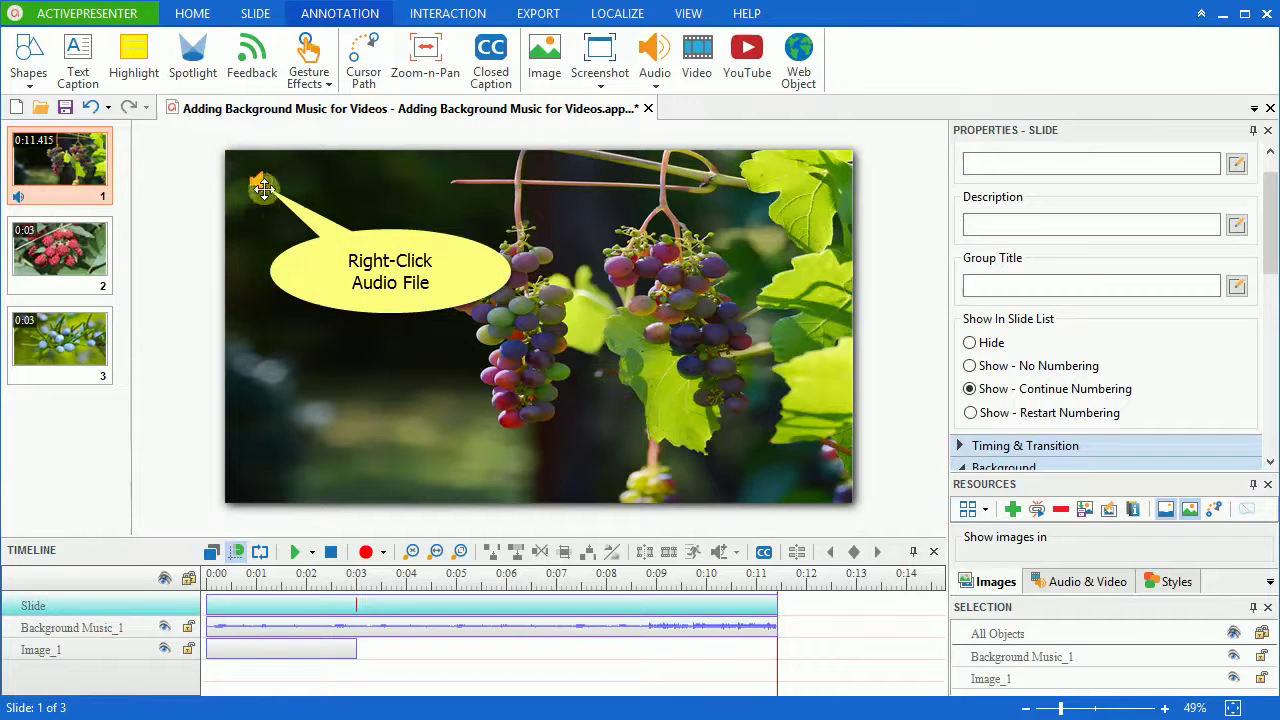
- Set the audio object to Play over Multiple Slides on the Bottom Layer
right_click(262, 184)
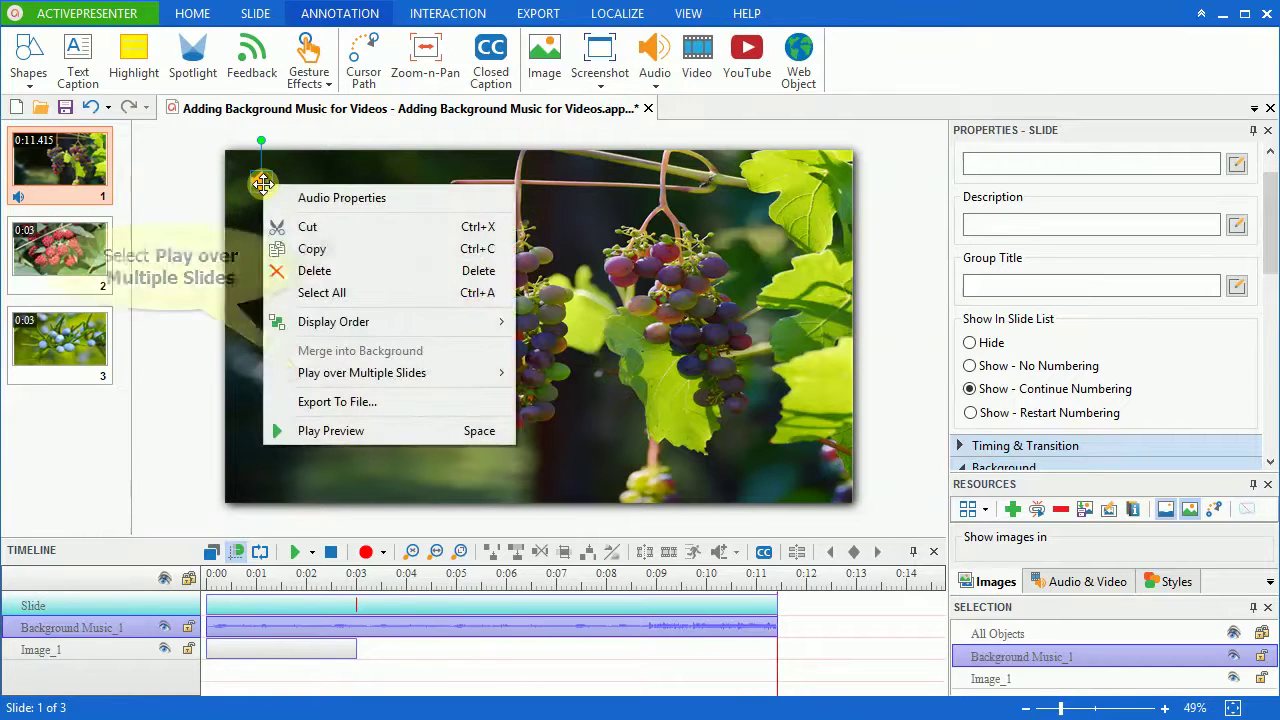
mouse_move(362, 373)
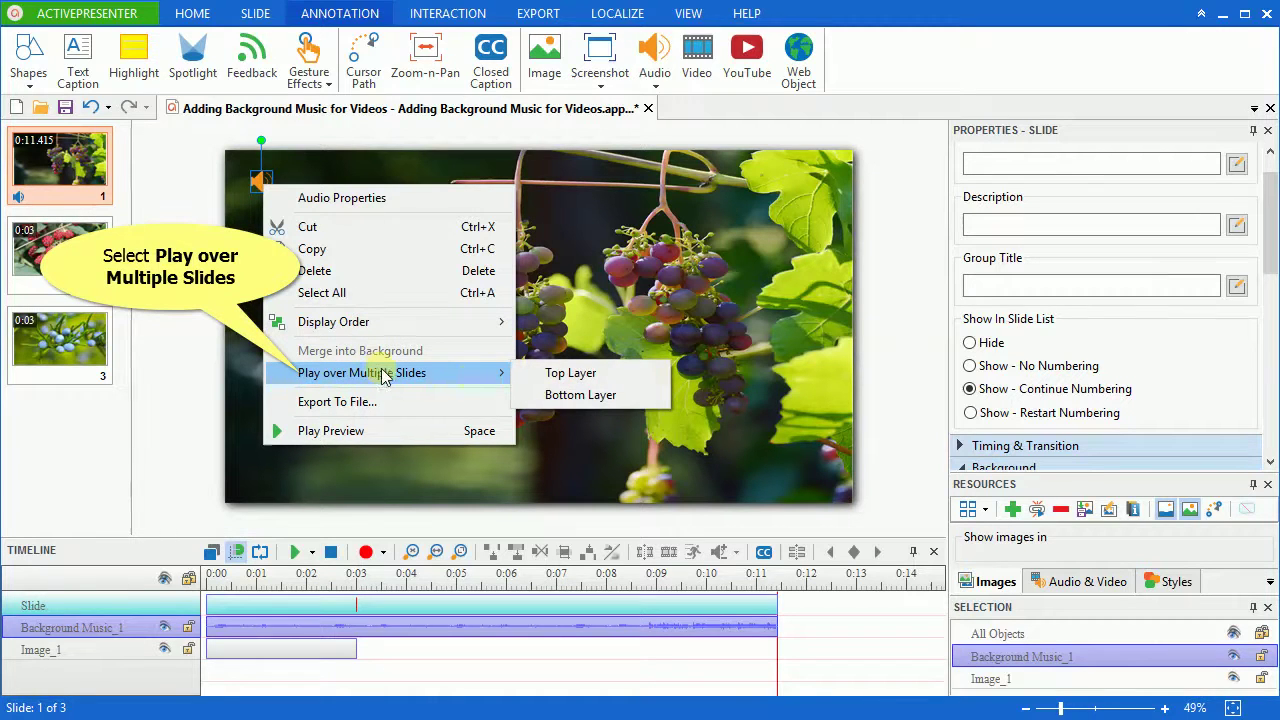
click(580, 395)
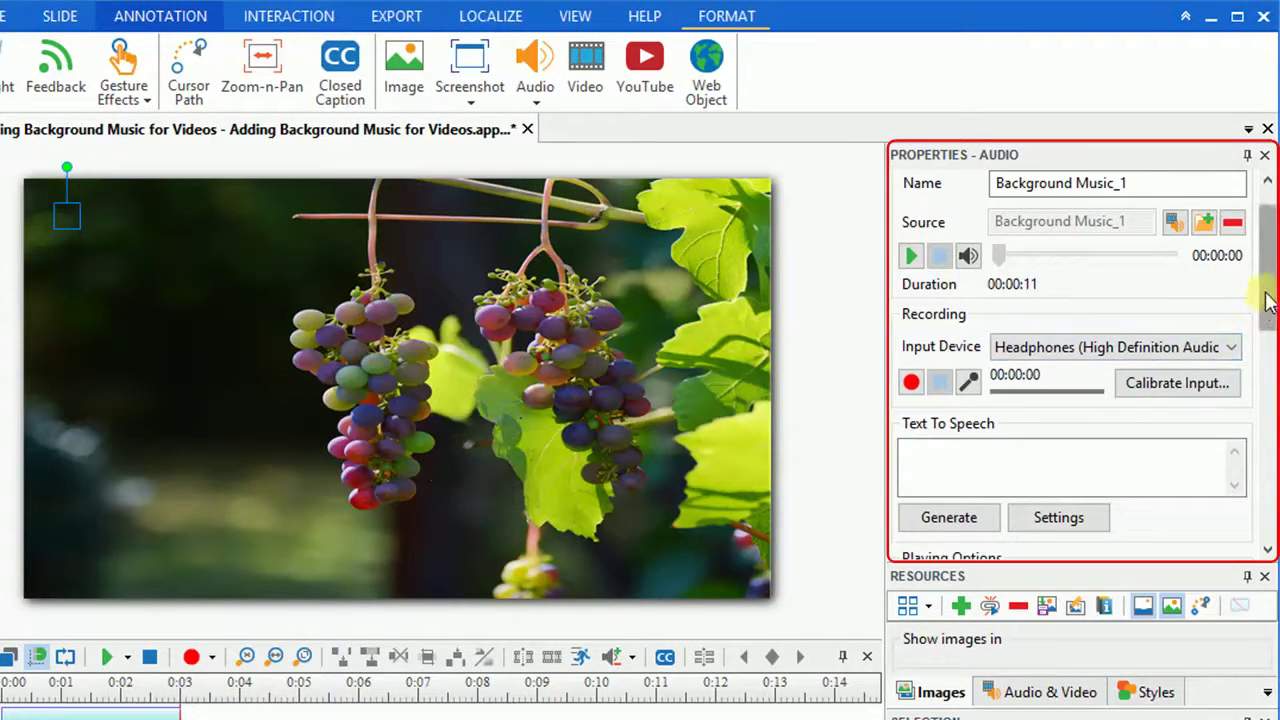
- Turn on Loop in the background music's Playing Options
scroll(1265, 300, down, 3)
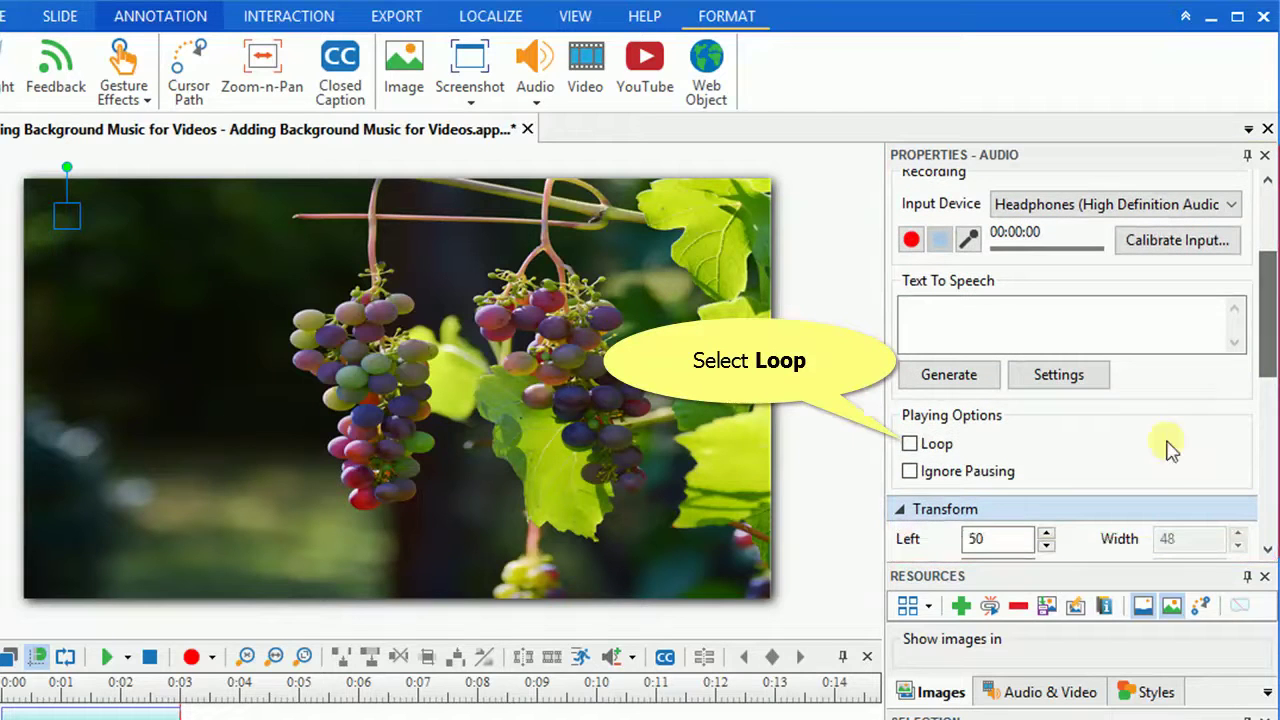
click(910, 443)
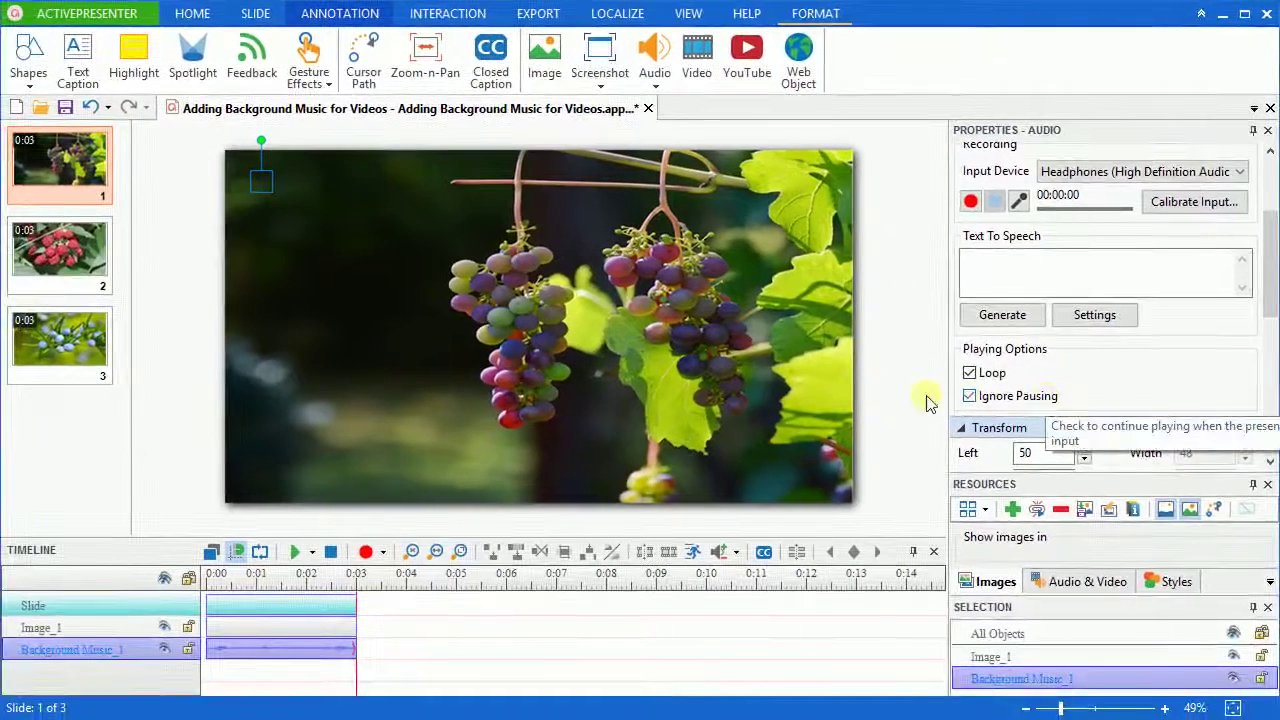
click(58, 253)
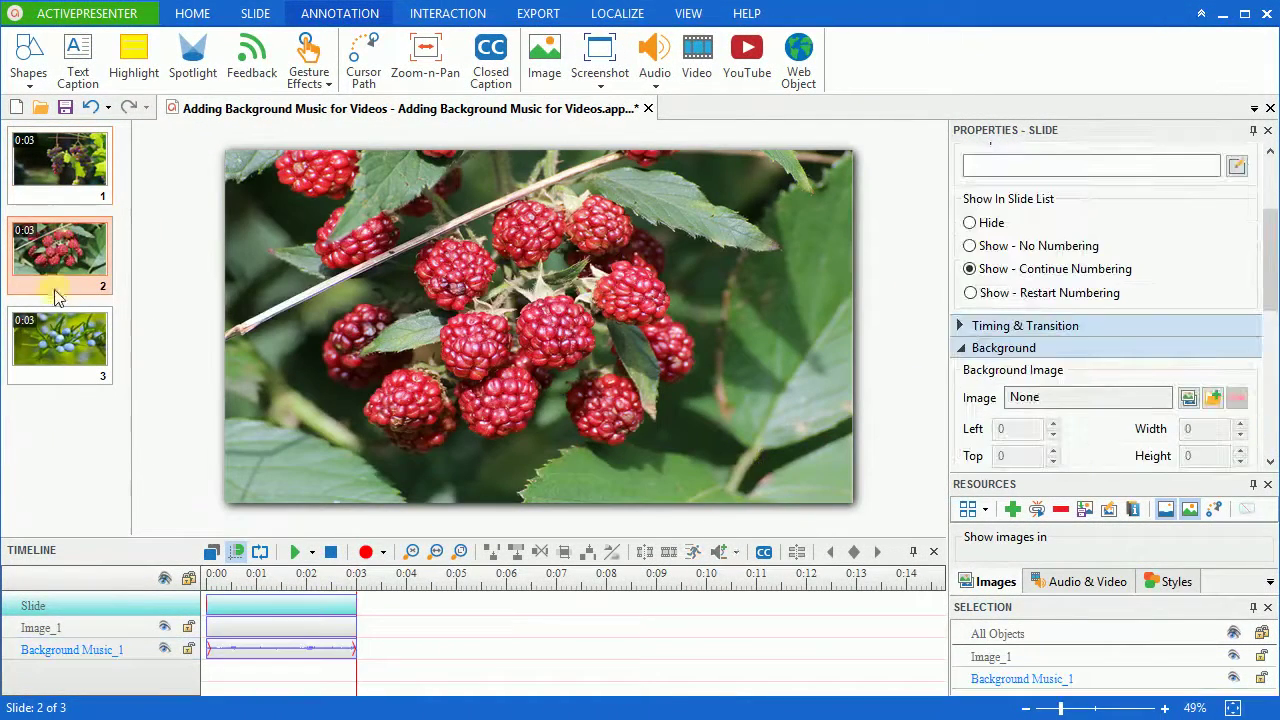
click(58, 345)
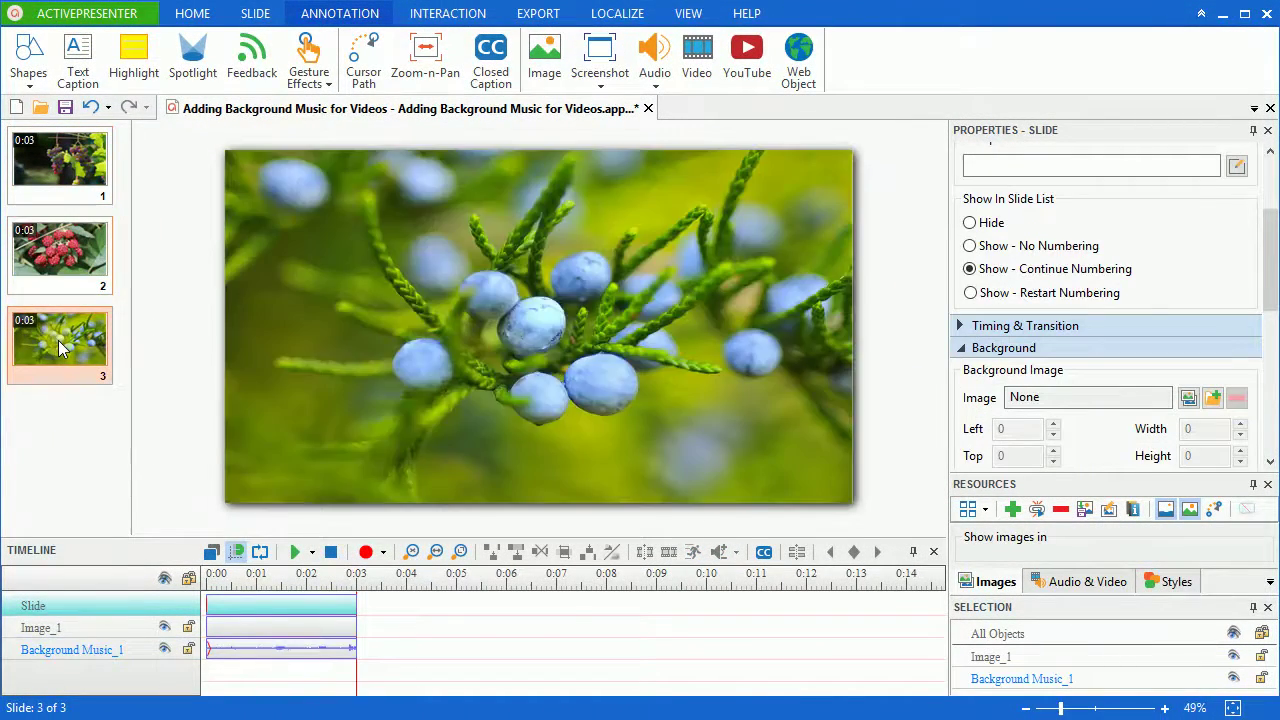
click(66, 178)
click(312, 552)
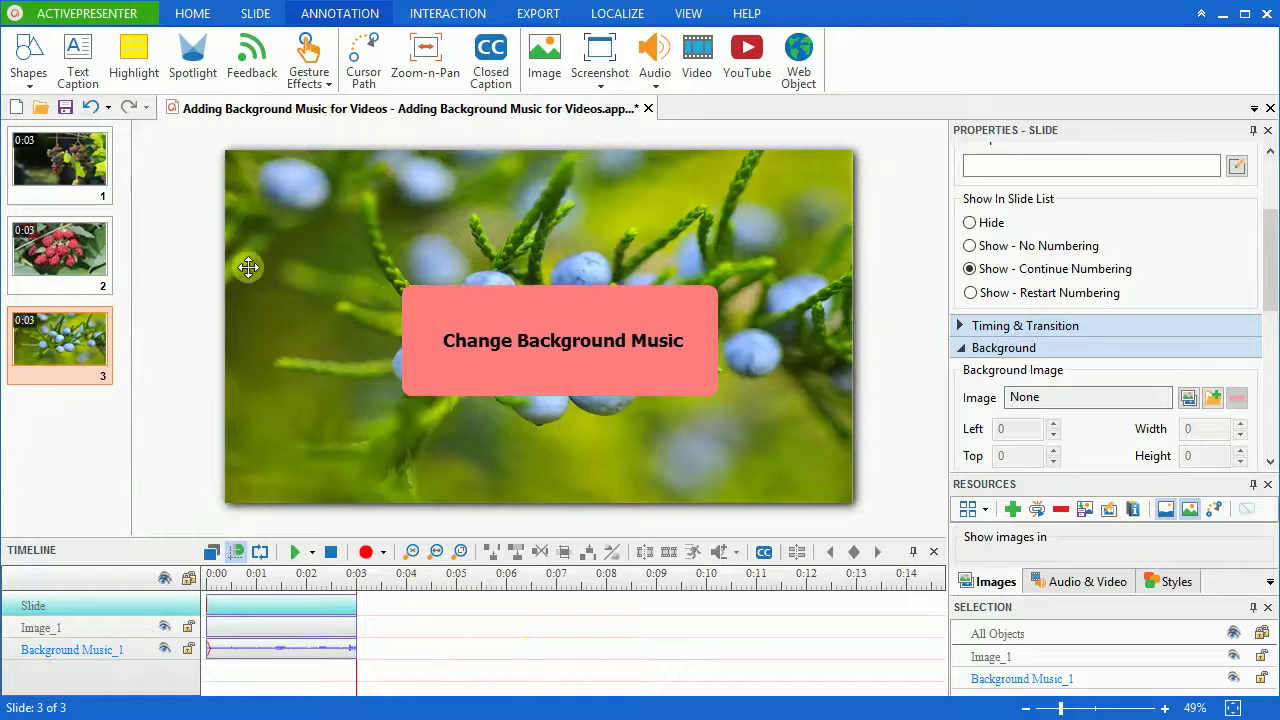
- Change the source of slide 1's Background Music_1 track to Tonto.mp3
click(95, 180)
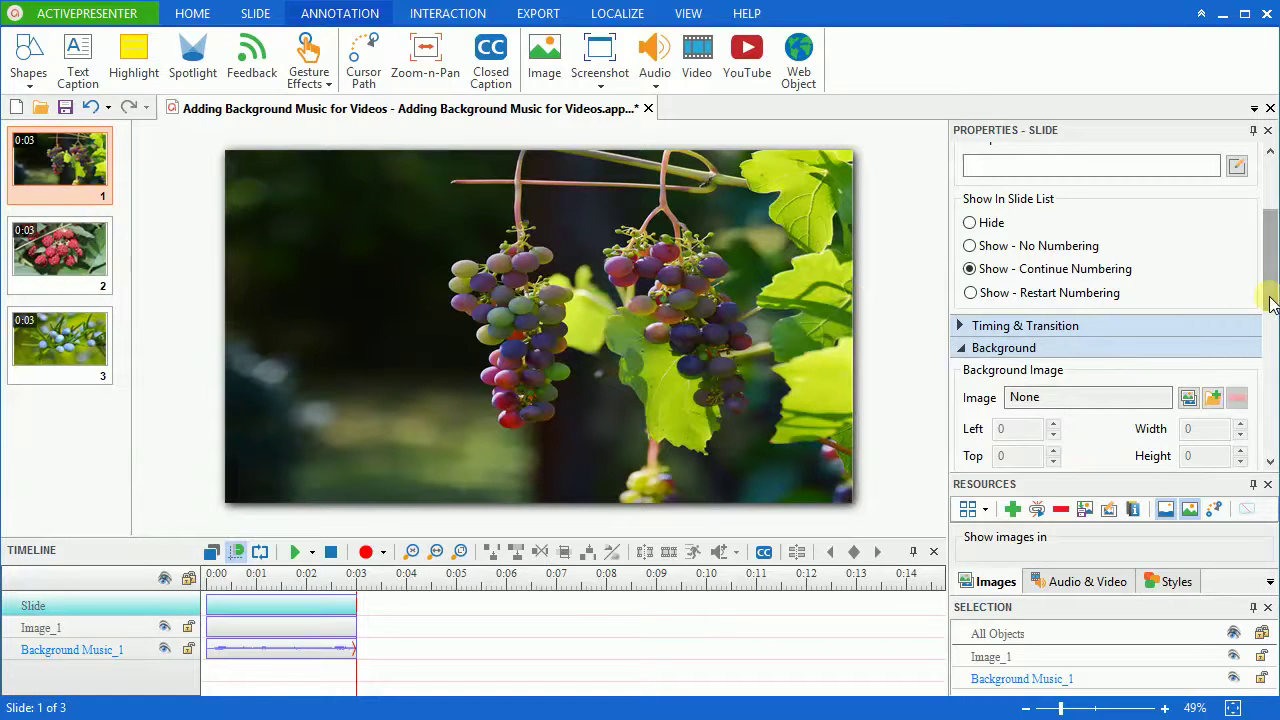
drag(1274, 308, 1275, 265)
click(252, 648)
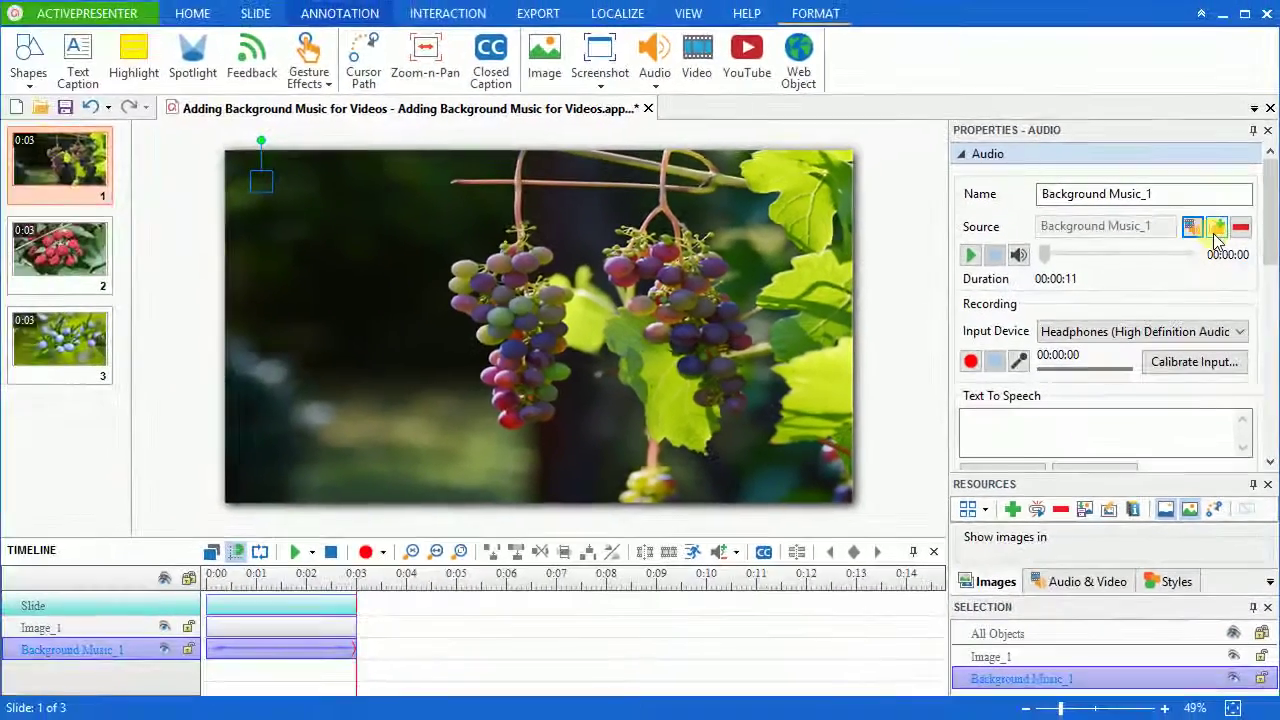
click(1216, 229)
scroll(291, 246, down, 5)
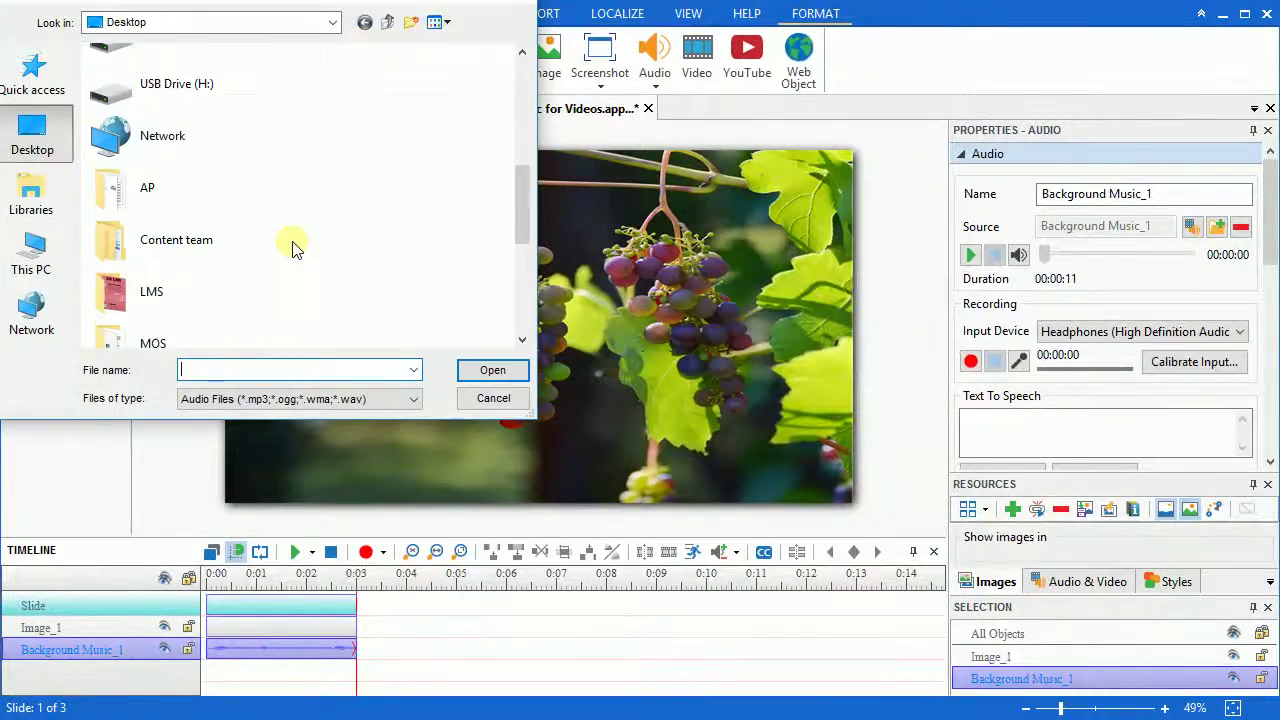
scroll(295, 248, down, 5)
click(195, 316)
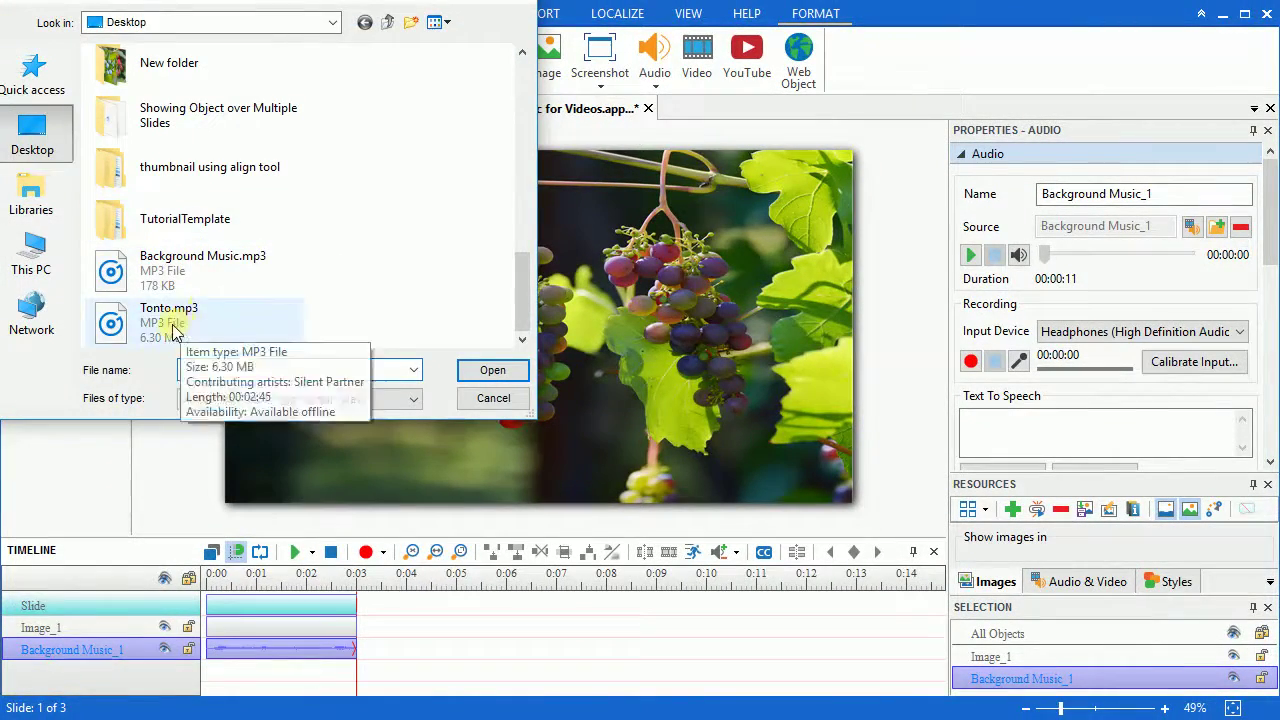
click(512, 369)
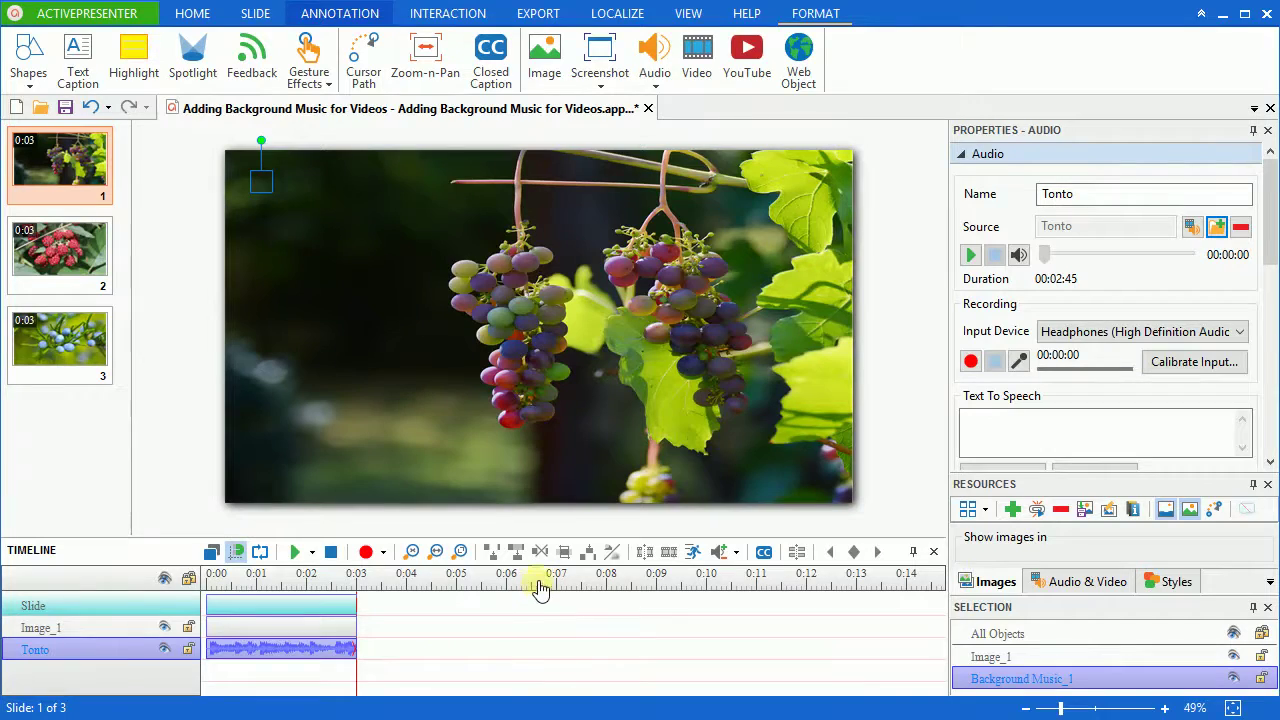
- Insert an empty audio object, Audio_4, with Audio > Create New
click(655, 70)
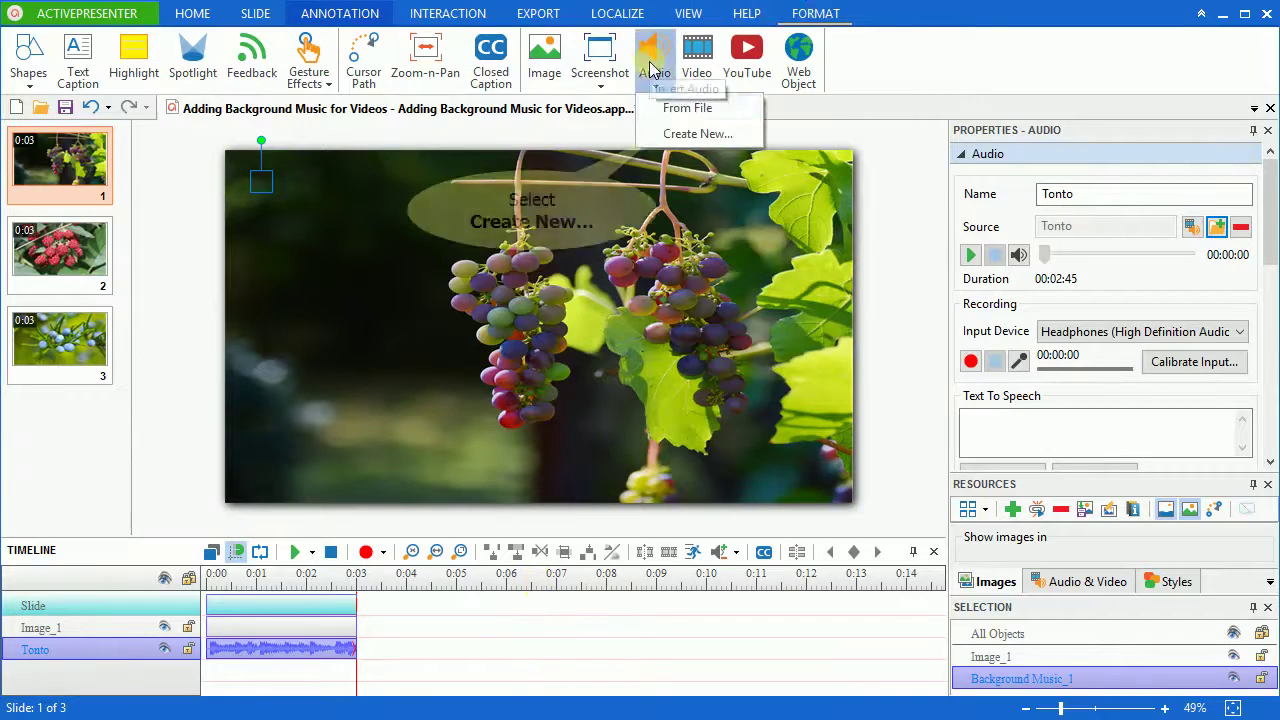
click(675, 135)
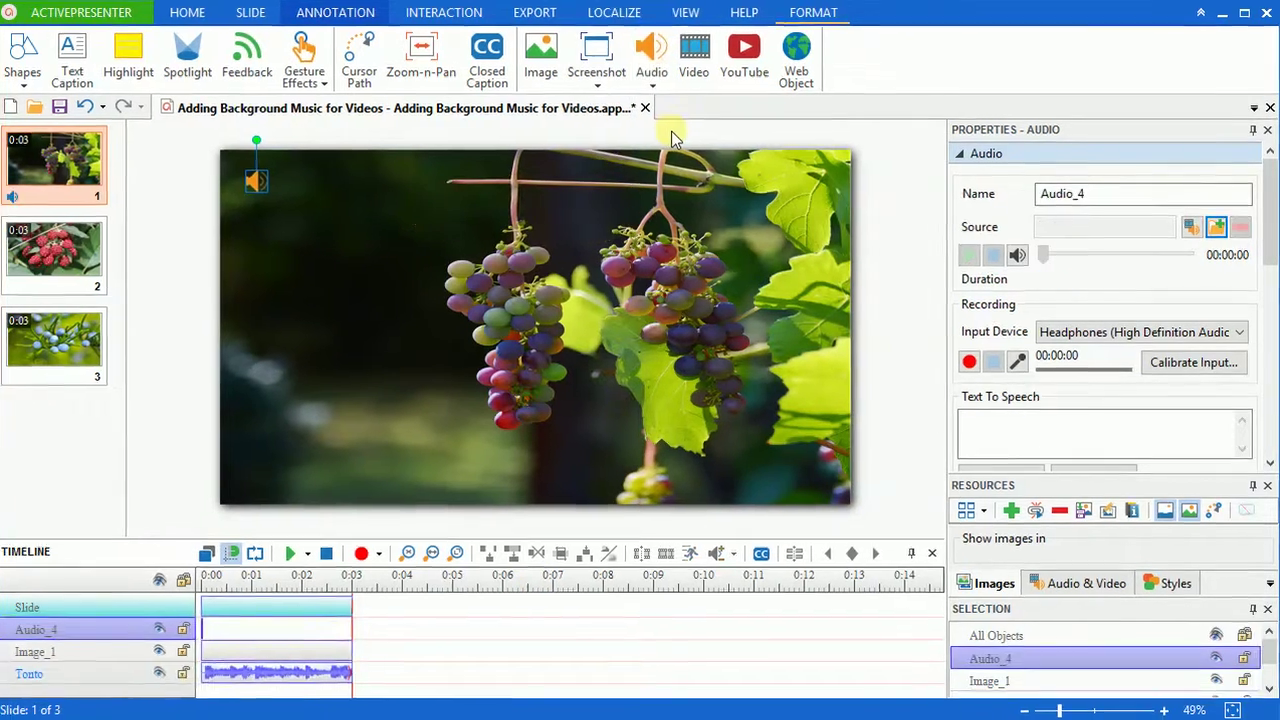
scroll(1264, 289, down, 1)
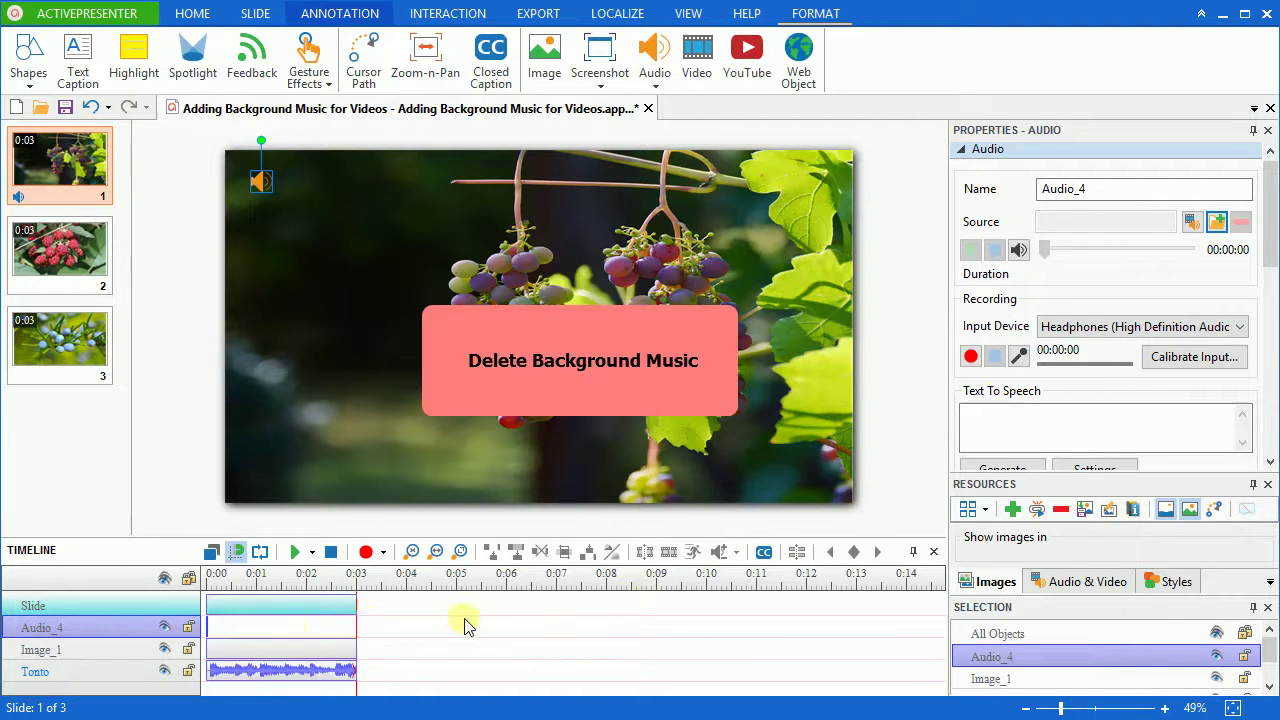
- Delete the Tonto track from slide 1's timeline
click(325, 670)
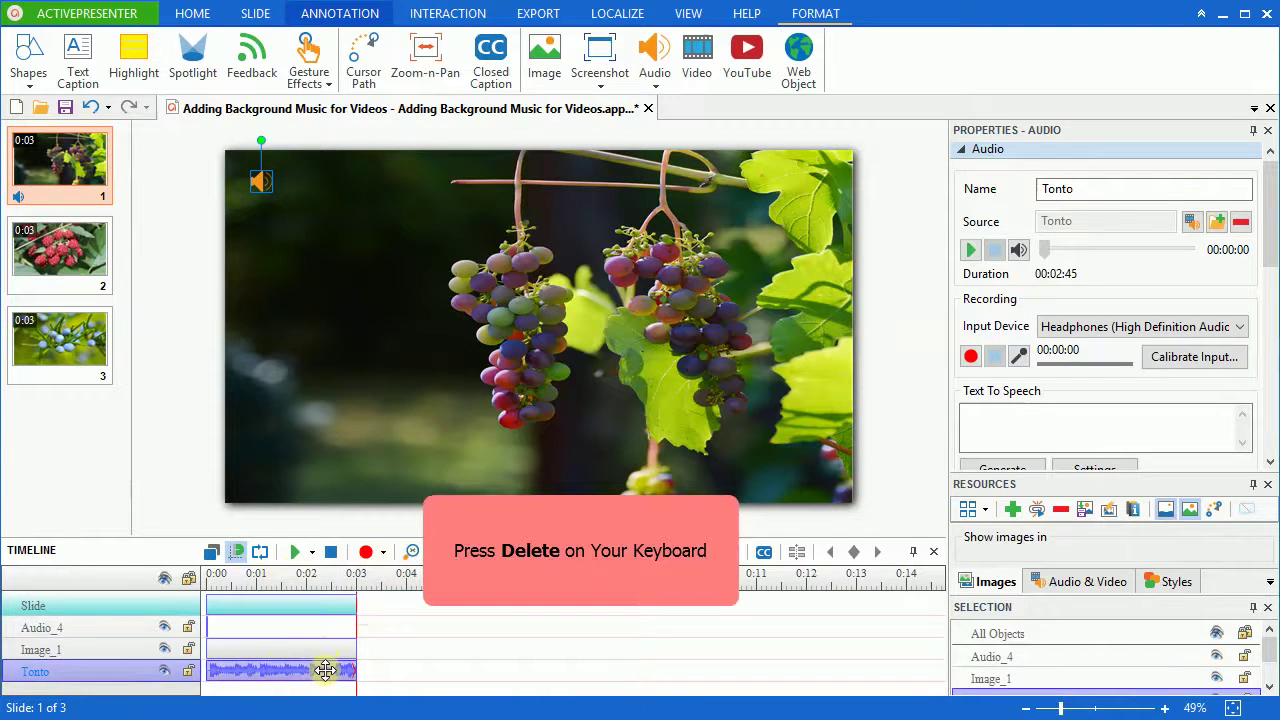
key(Delete)
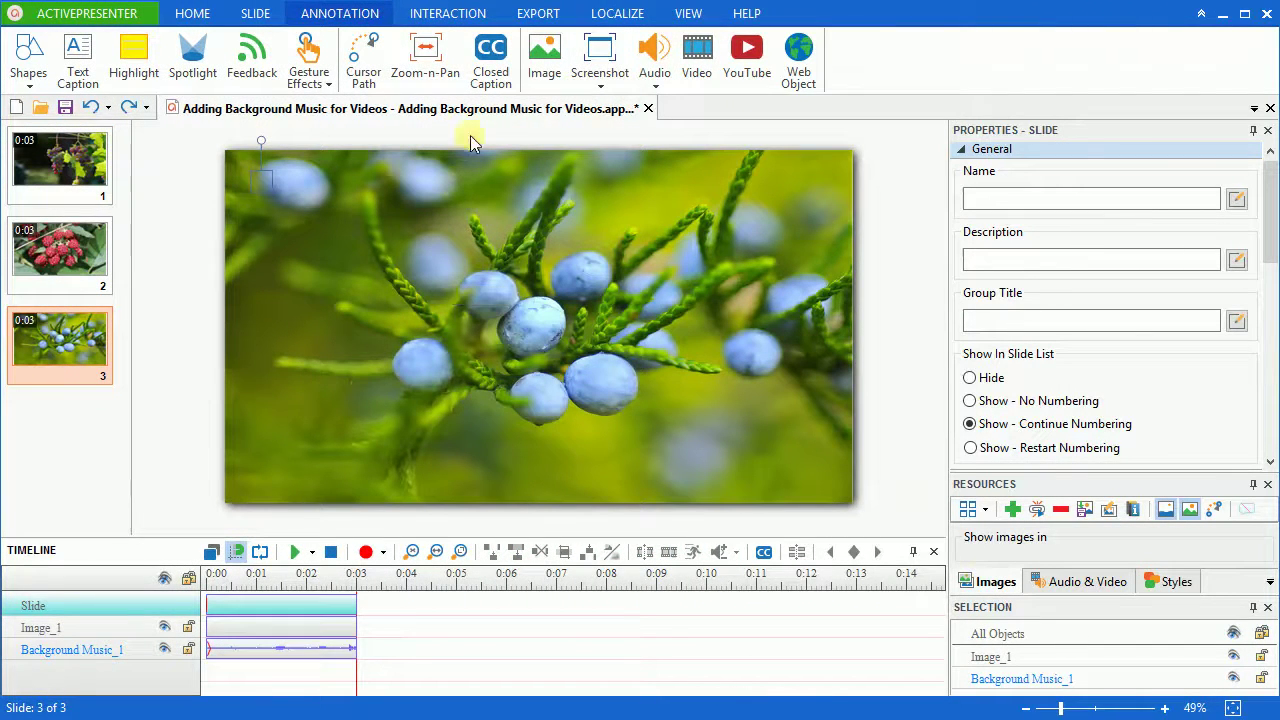
click(538, 13)
- Export the project as an MP4 video with default settings and open the exported file
click(86, 70)
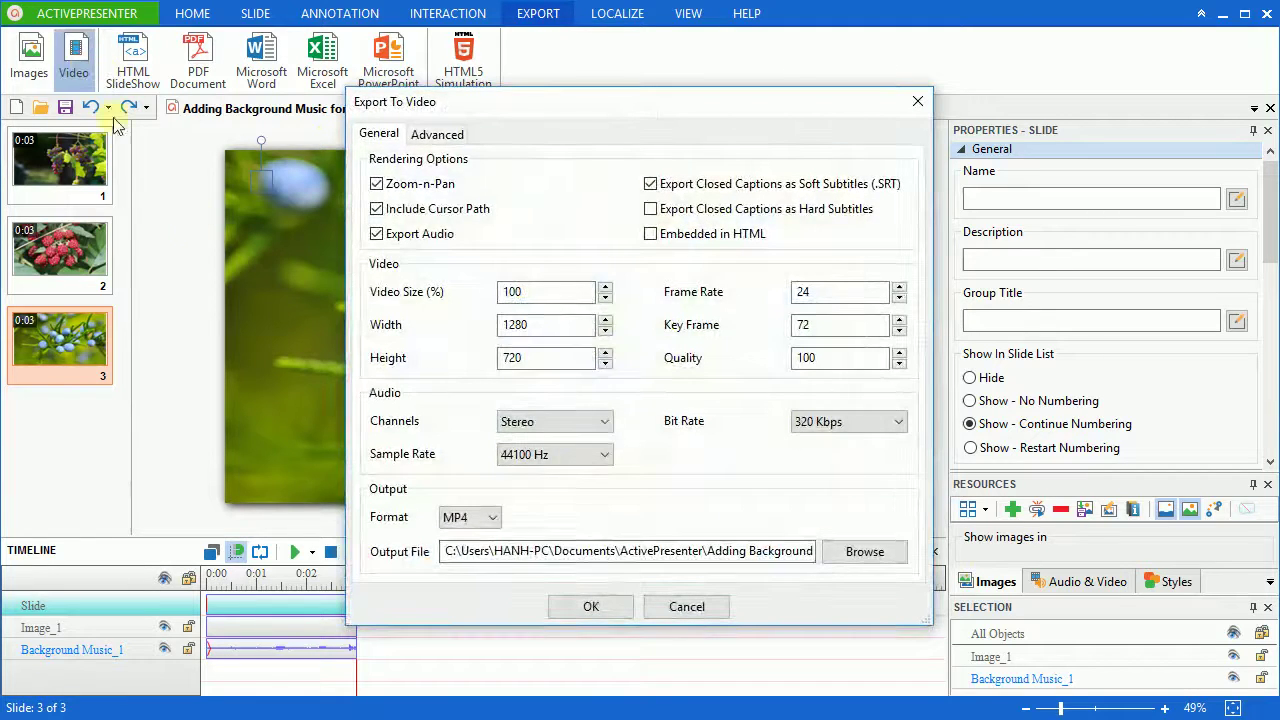
click(591, 607)
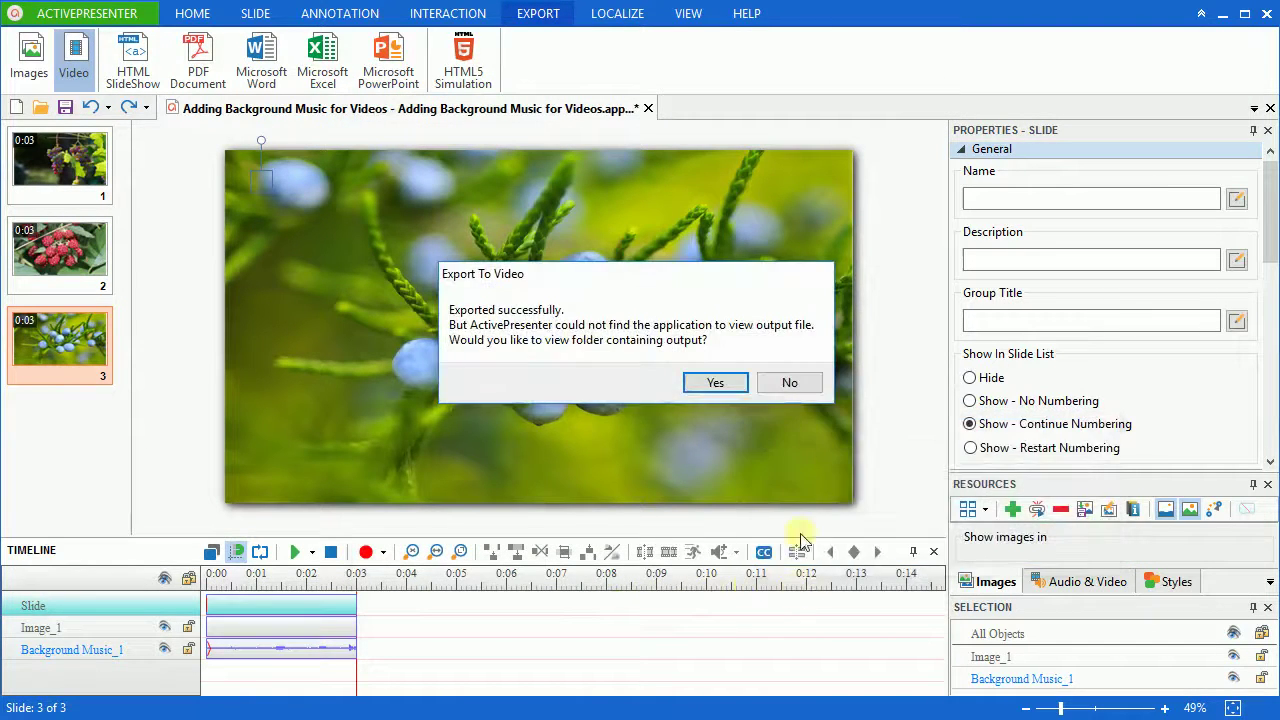
click(730, 383)
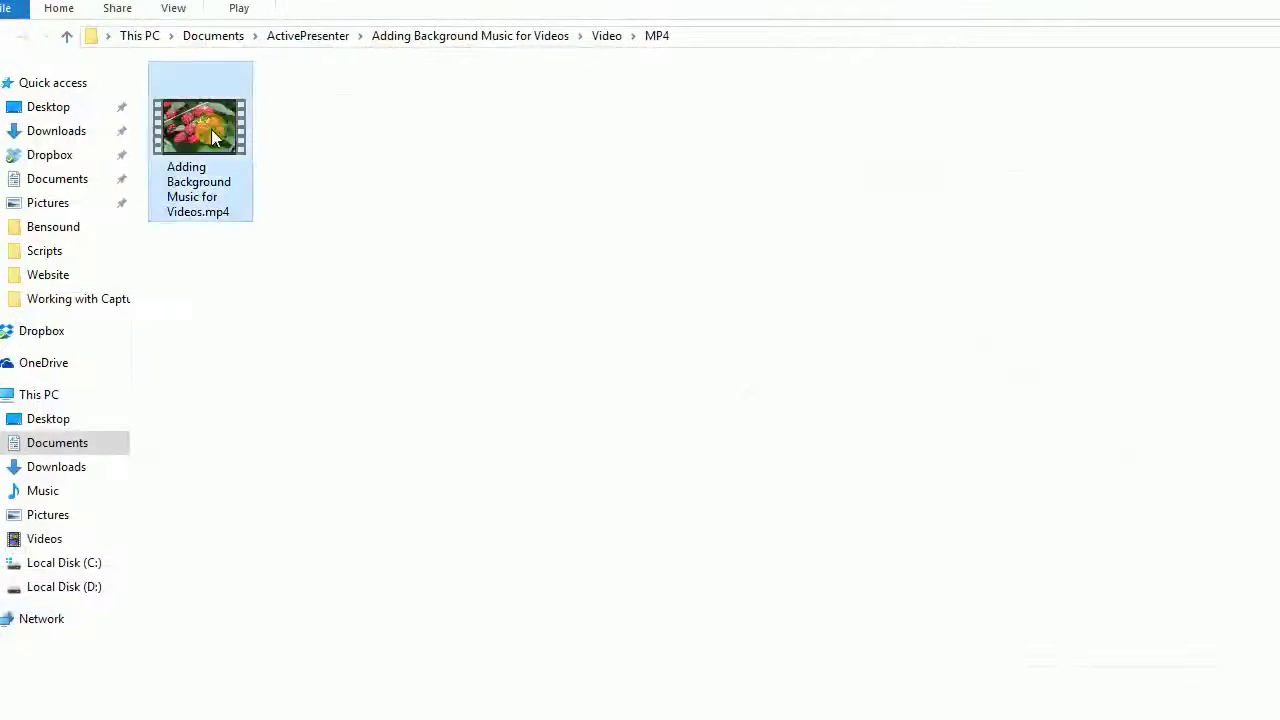
double_click(211, 129)
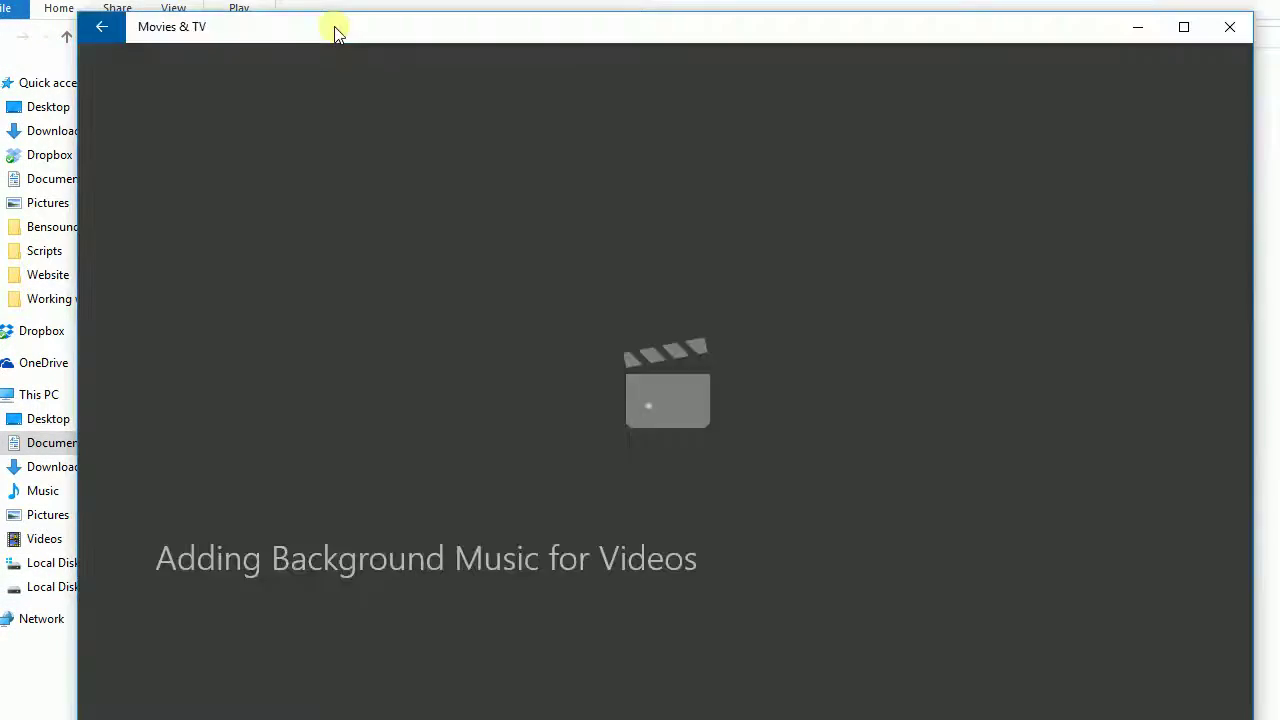